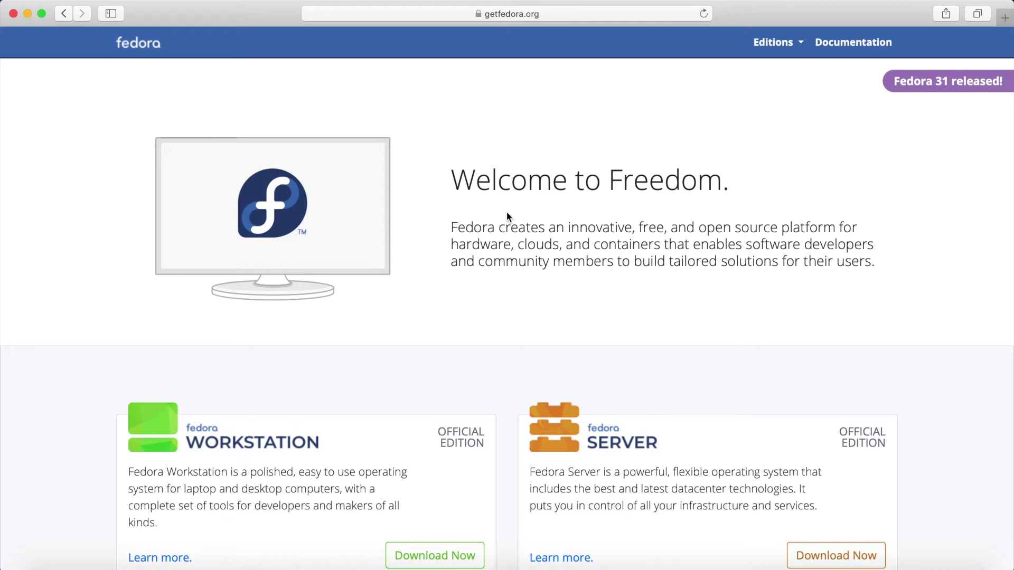
Step: Browse the Fedora site and open the Fedora 31 Workstation download page
scroll(465, 328, down, 3)
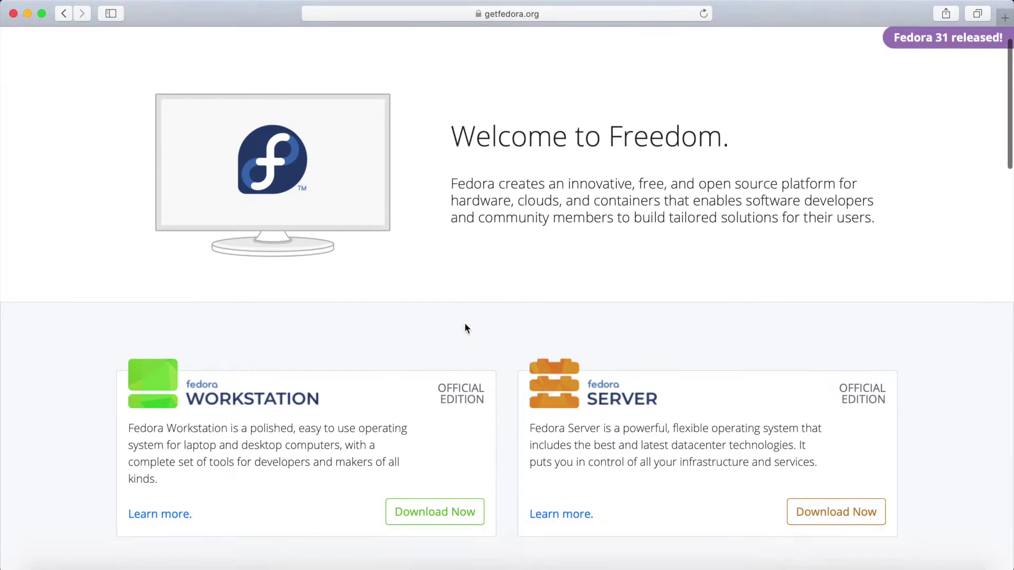
scroll(504, 164, up, 3)
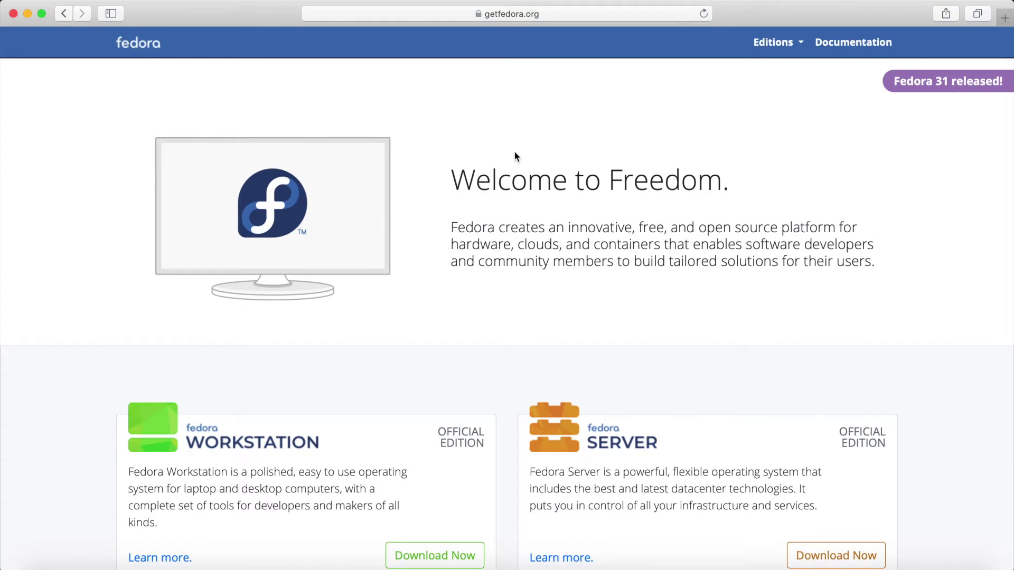
scroll(515, 156, up, 1)
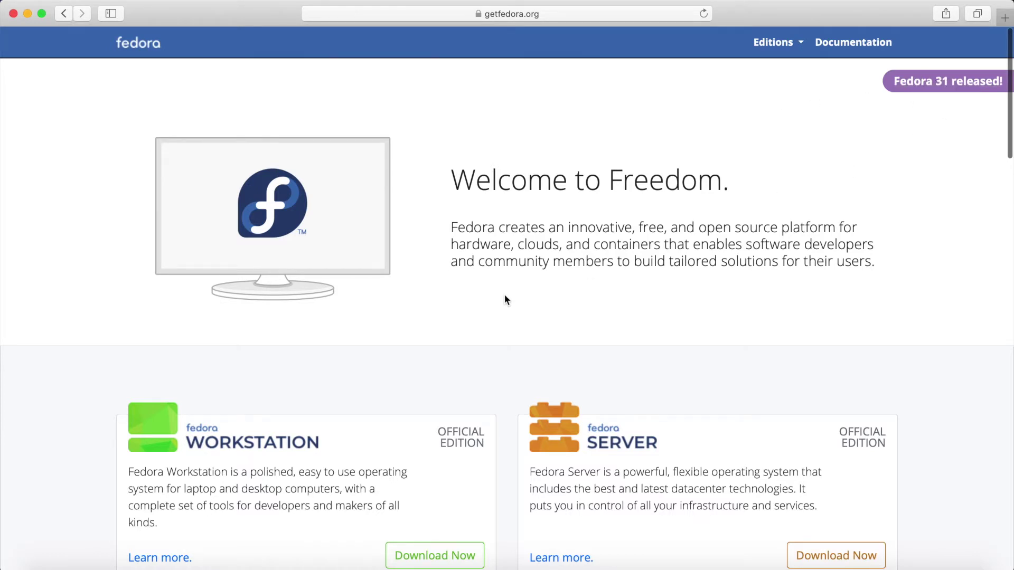
scroll(506, 299, down, 3)
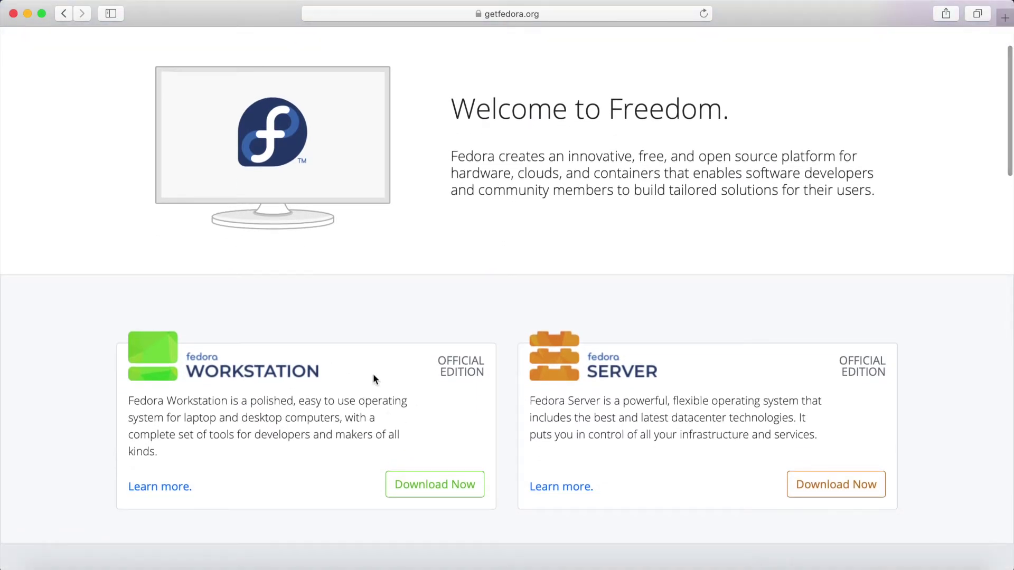
scroll(370, 401, down, 2)
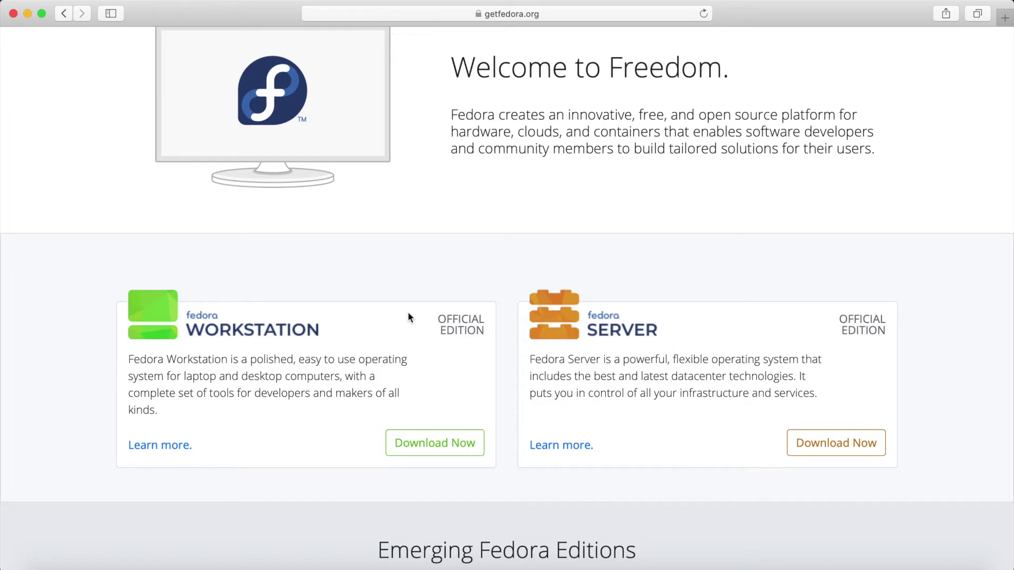
scroll(445, 355, down, 1)
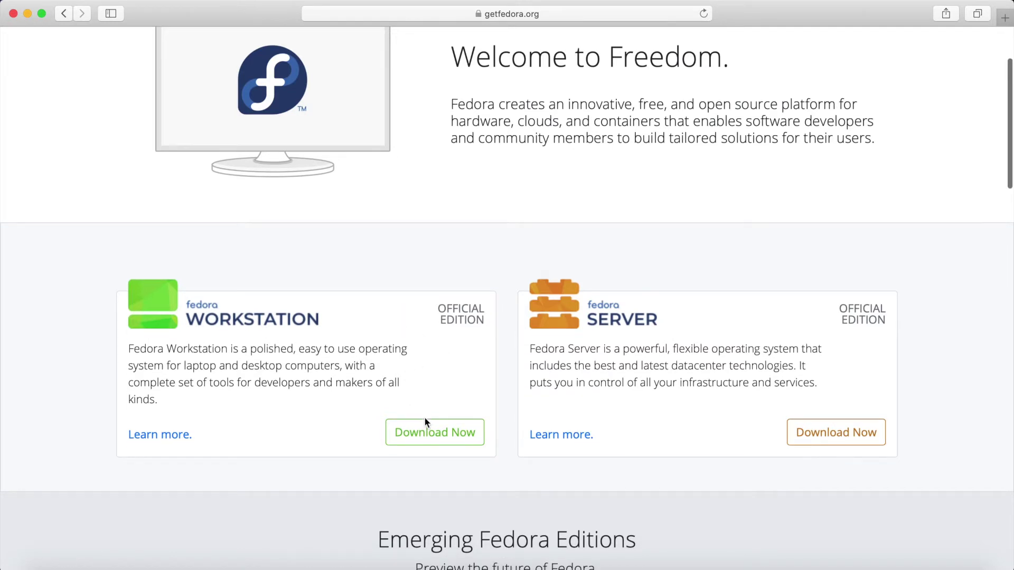
click(428, 429)
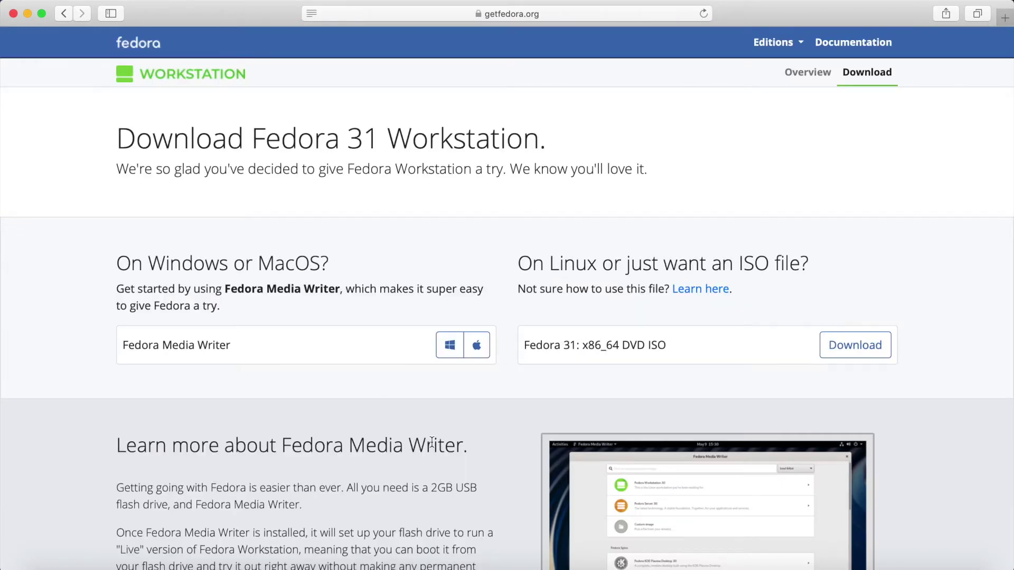
Step: Download the macOS Fedora Media Writer (FedoraMediaWriter-osx-4.1.4.dmg) and show Safari's downloads list
scroll(432, 442, down, 1)
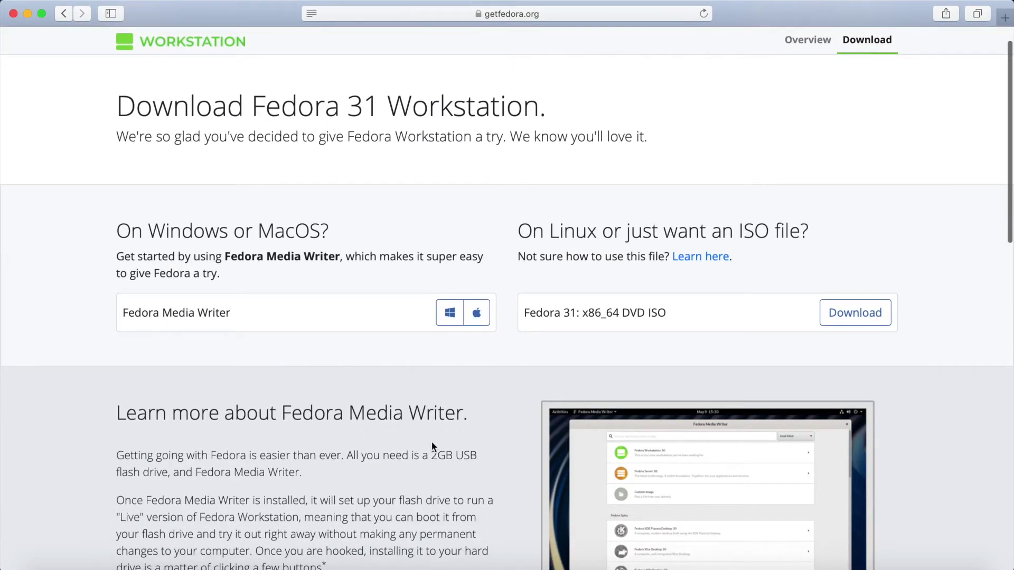
scroll(432, 446, up, 1)
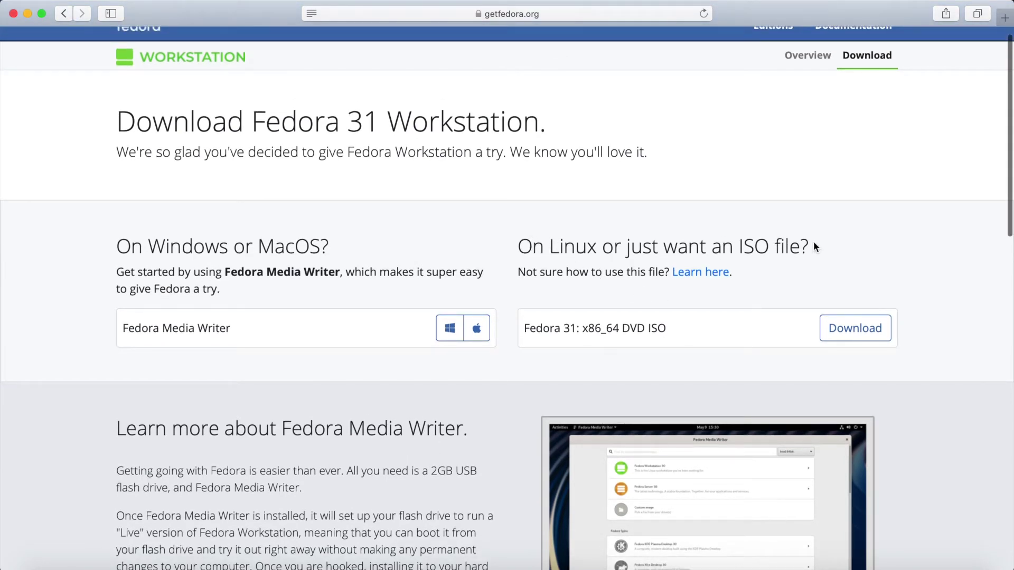
drag(224, 272, 341, 272)
click(334, 280)
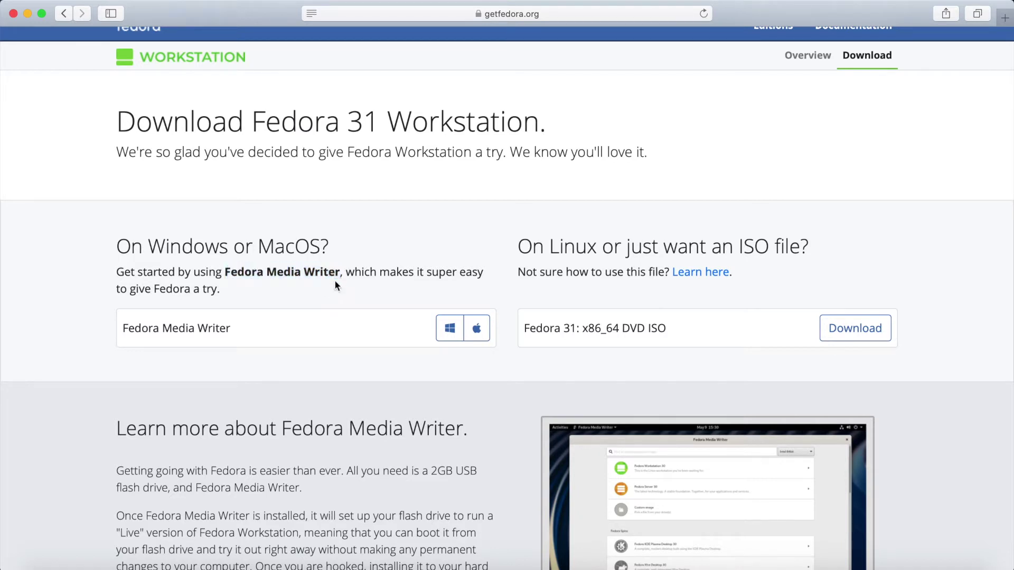
click(479, 336)
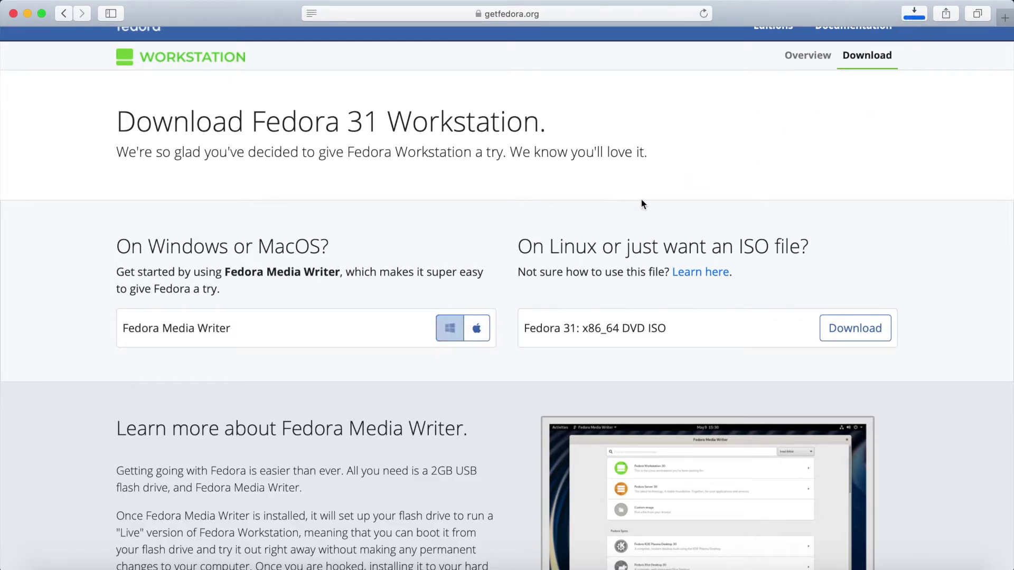
click(914, 14)
Step: Open the Media Writer .dmg from Downloads and launch Fedora Media Writer, allowing it past Gatekeeper
click(864, 79)
double_click(864, 80)
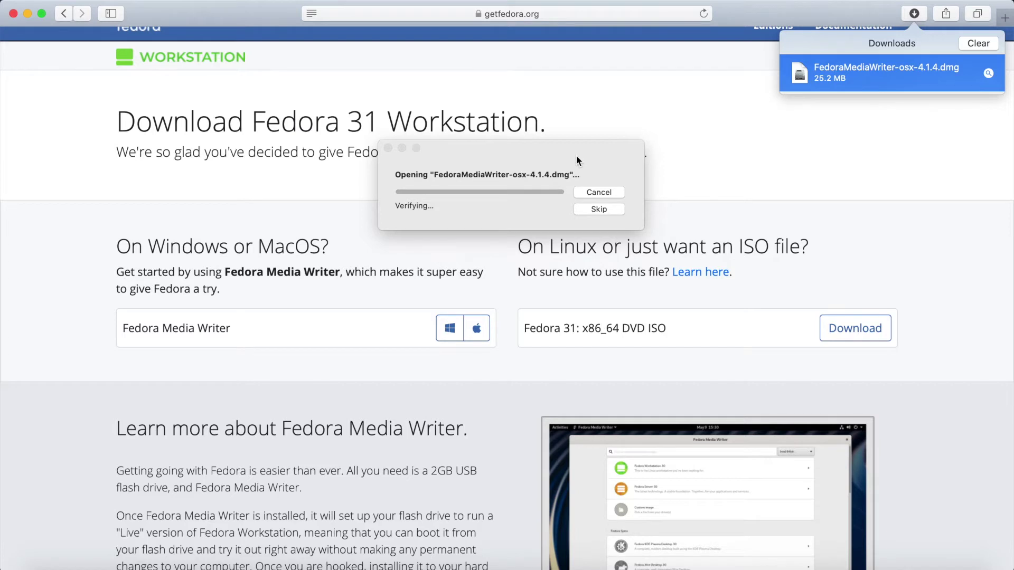
key(super+o)
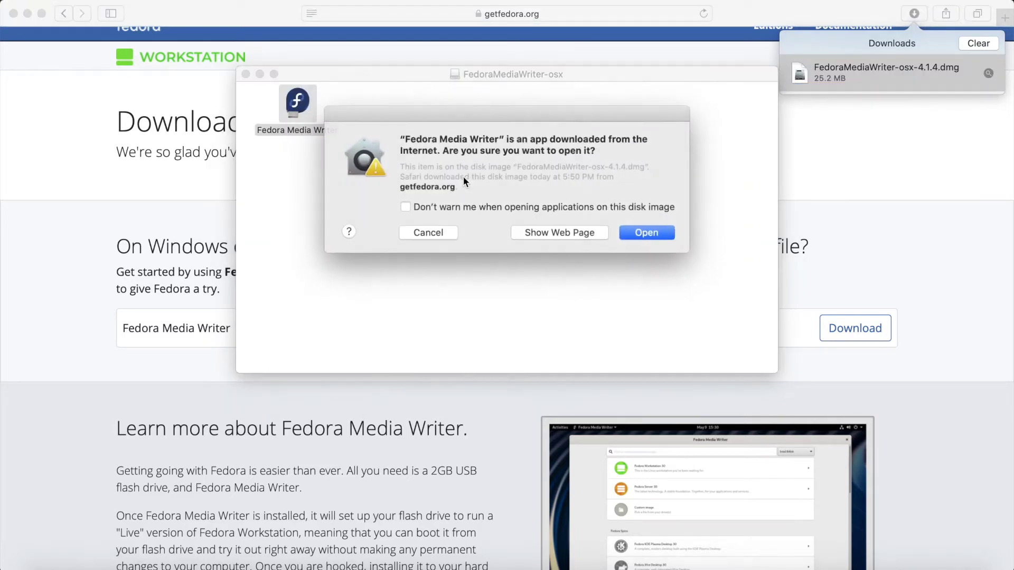
click(630, 231)
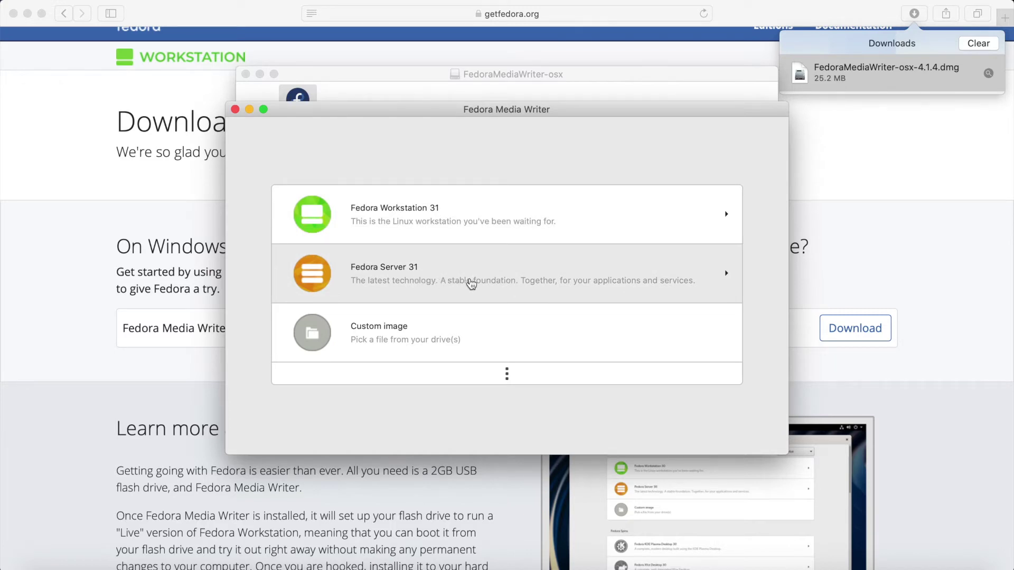
Step: Select Fedora Workstation 31, review its description, and start Create Live USB
click(557, 220)
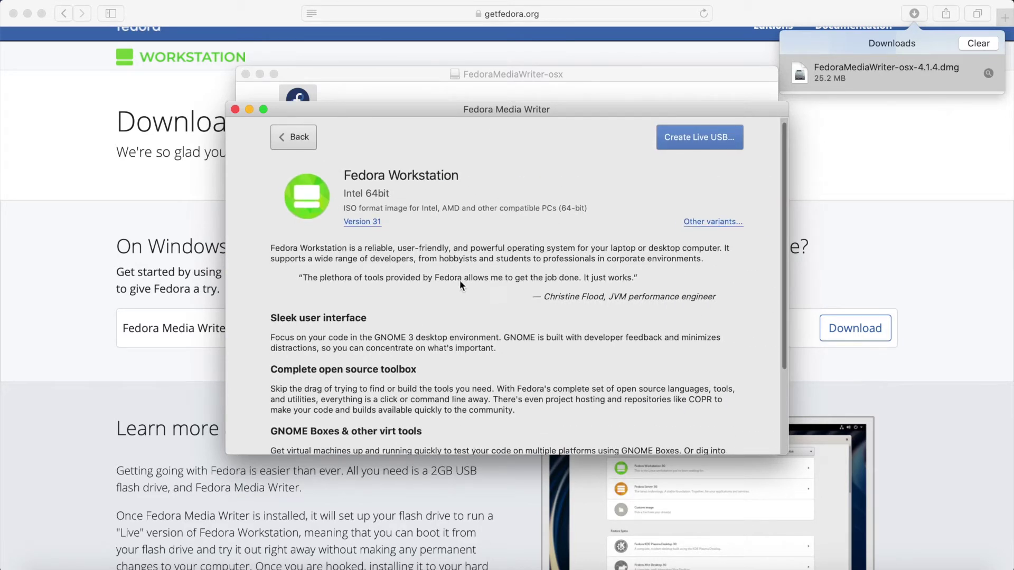
scroll(459, 280, down, 4)
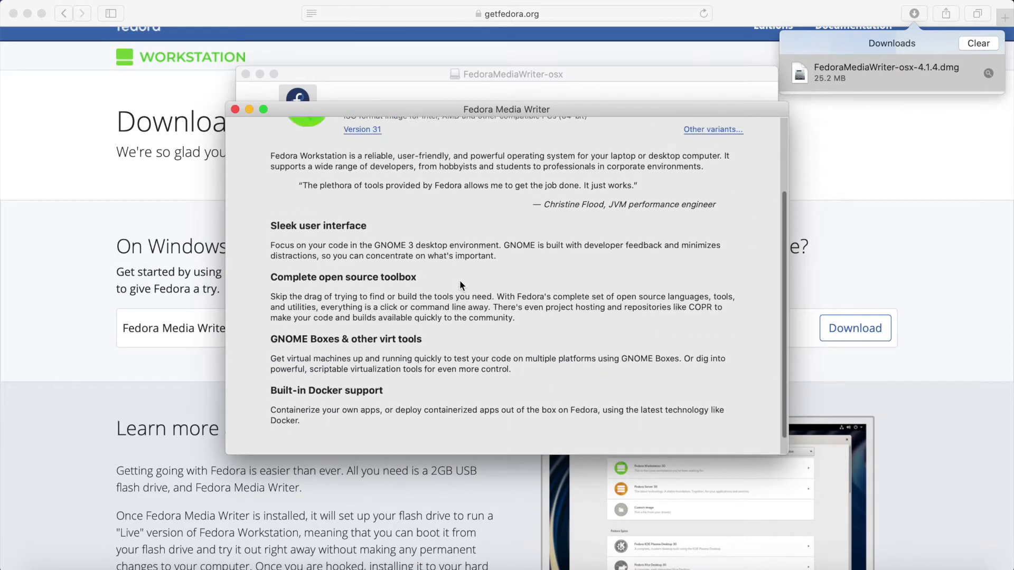
scroll(459, 280, up, 4)
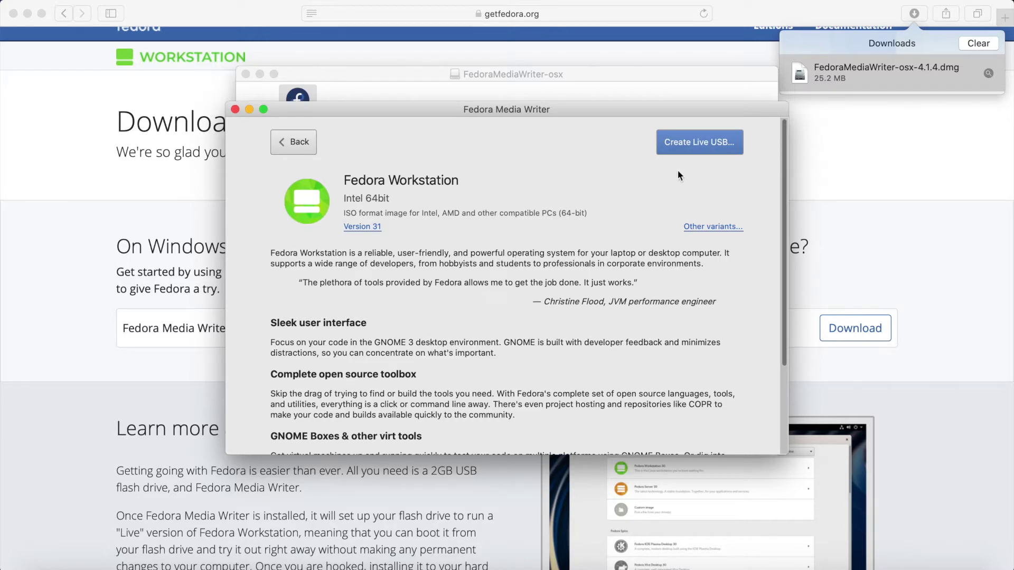
click(692, 140)
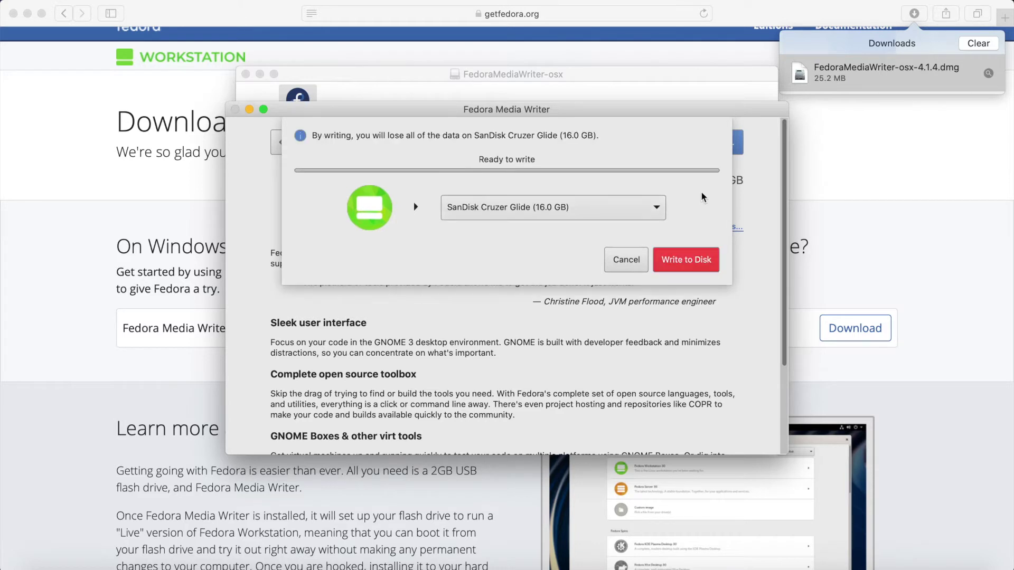
Step: Ignore the unreadable-disk alert, keep SanDisk Cruzer Glide (16.0 GB) as target, and Write to Disk
click(572, 206)
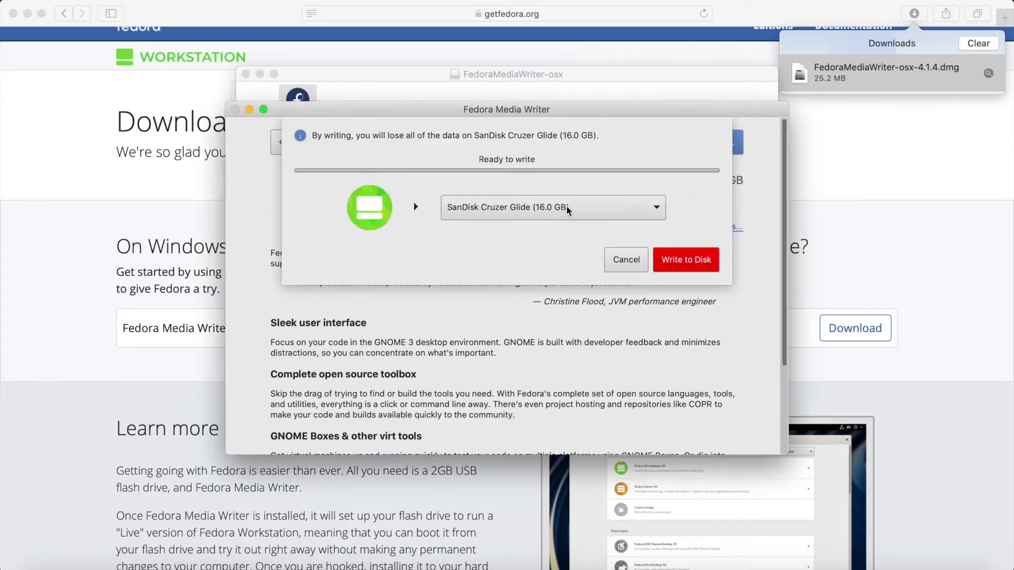
click(657, 210)
click(657, 211)
click(639, 212)
click(548, 225)
click(549, 214)
click(576, 216)
click(686, 262)
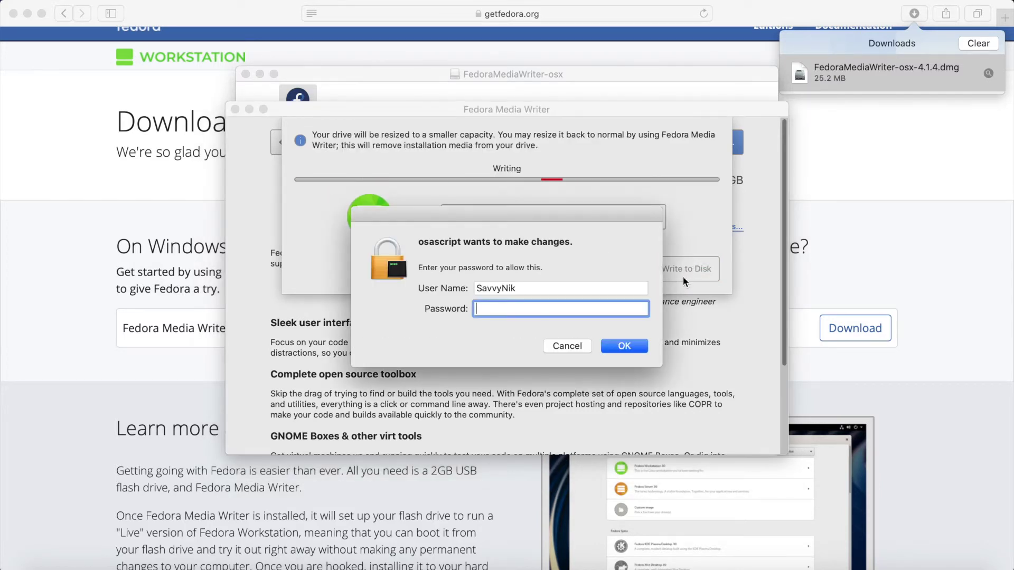
Step: Enter the macOS account password to authorize writing the Workstation image to the USB drive
text(**********)
key(Return)
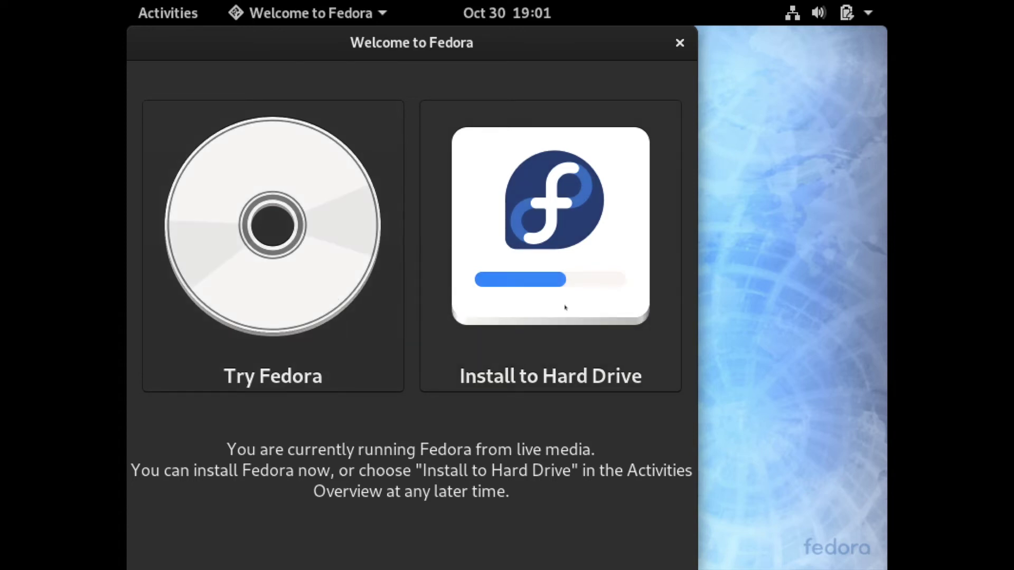
Step: Start Install to Hard Drive and continue with English (United States) as the language
click(562, 257)
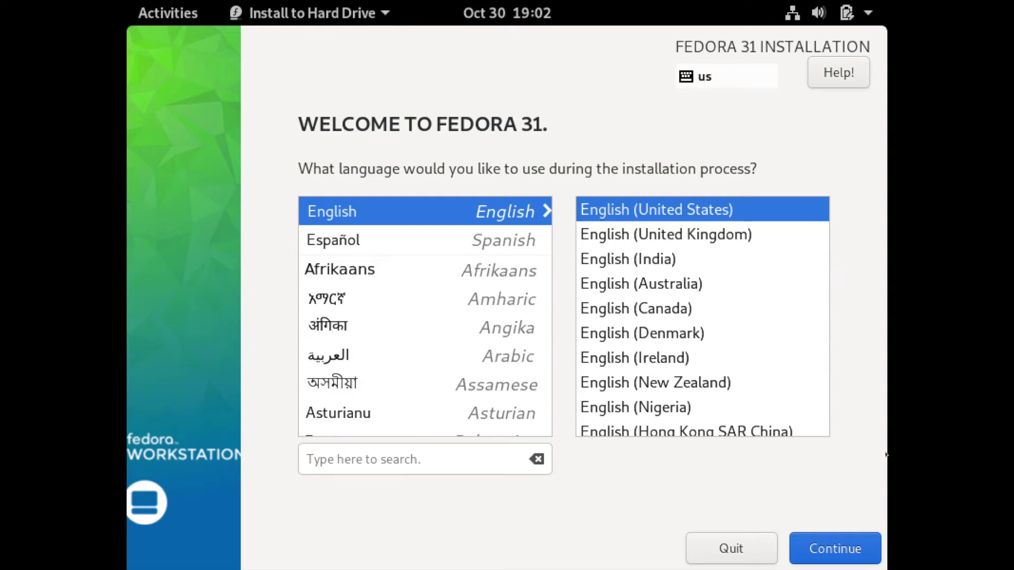
click(837, 548)
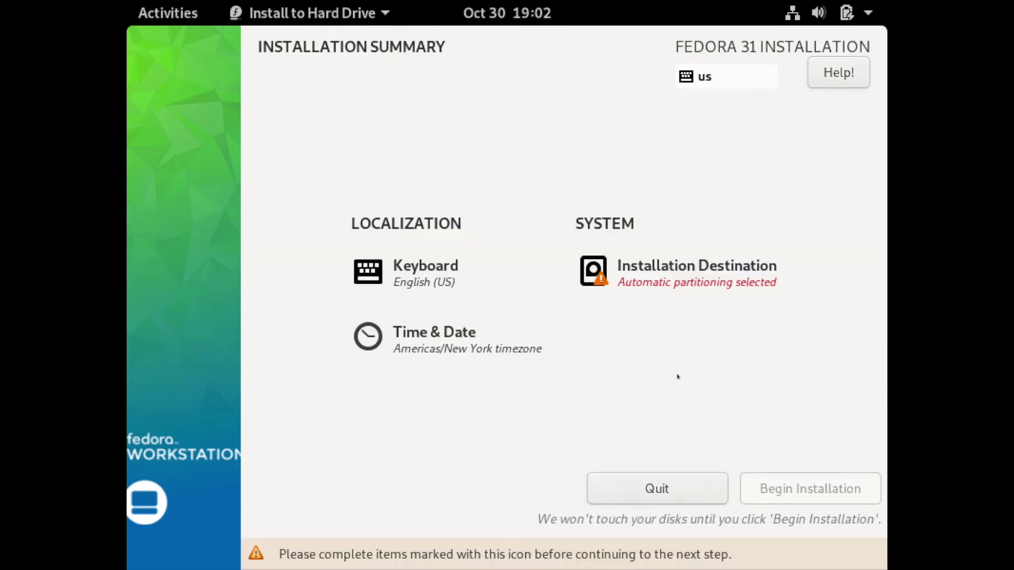
Step: Set the time zone to Americas/Los Angeles in Time & Date and confirm with Done
click(449, 339)
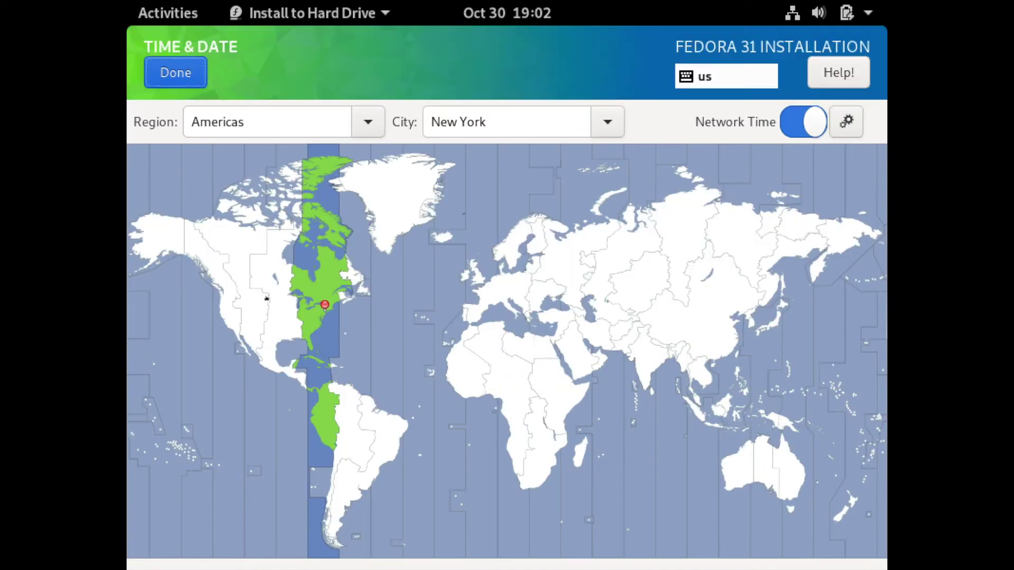
click(285, 309)
click(226, 302)
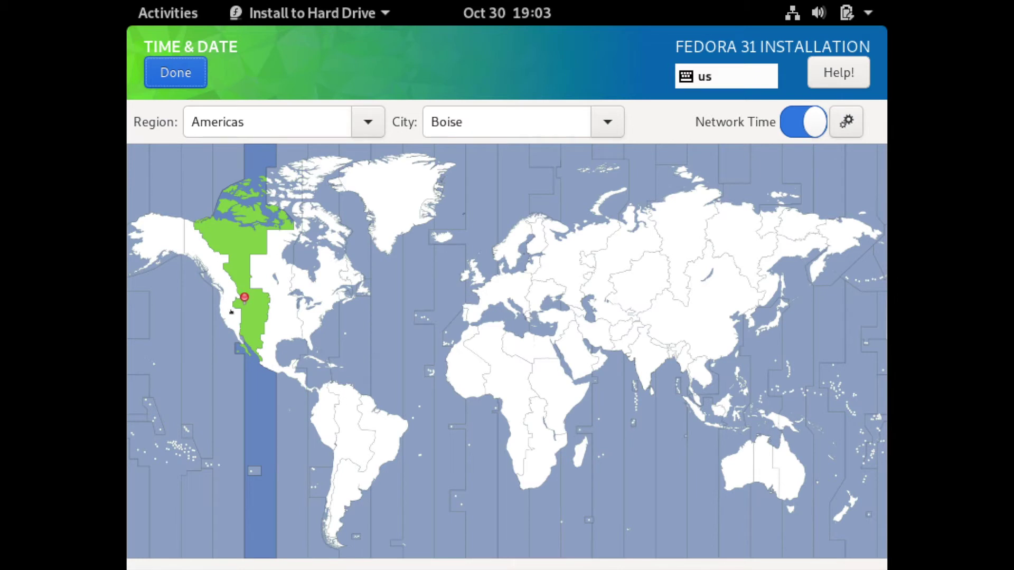
click(231, 312)
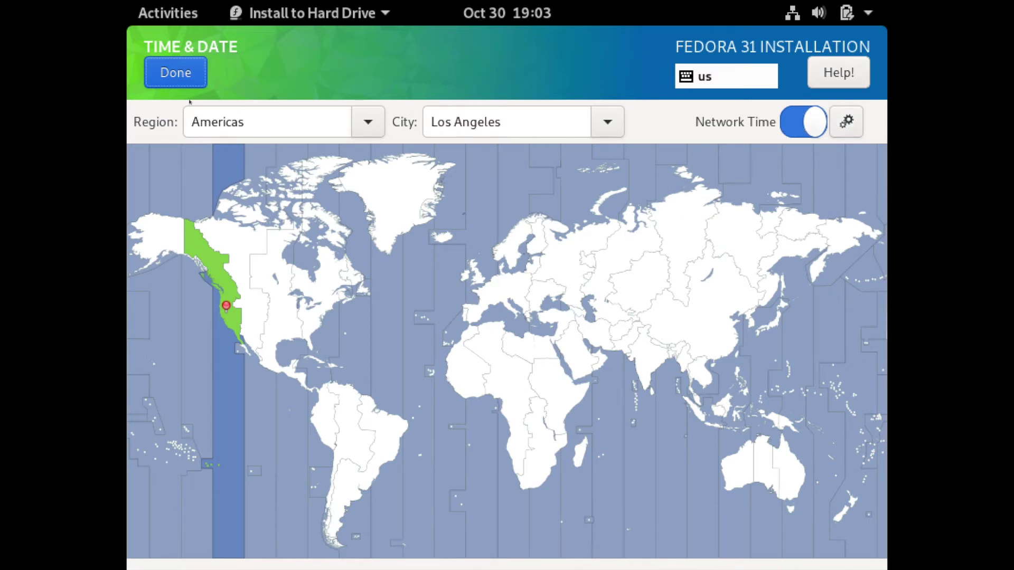
click(180, 76)
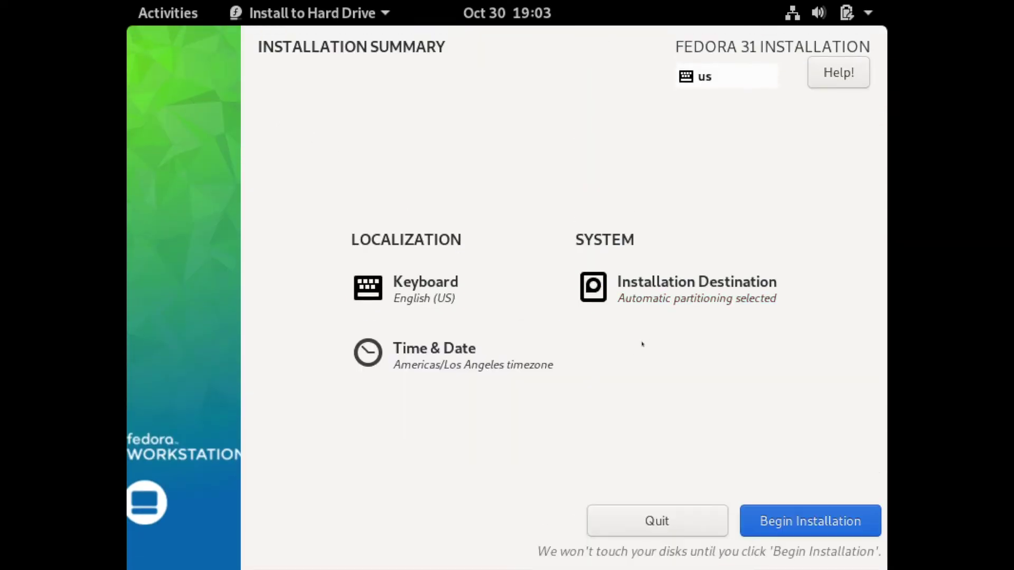
Step: Keep the 33.22 GiB ATA VBOX HARDDISK selected with automatic partitioning and confirm with Done
click(675, 296)
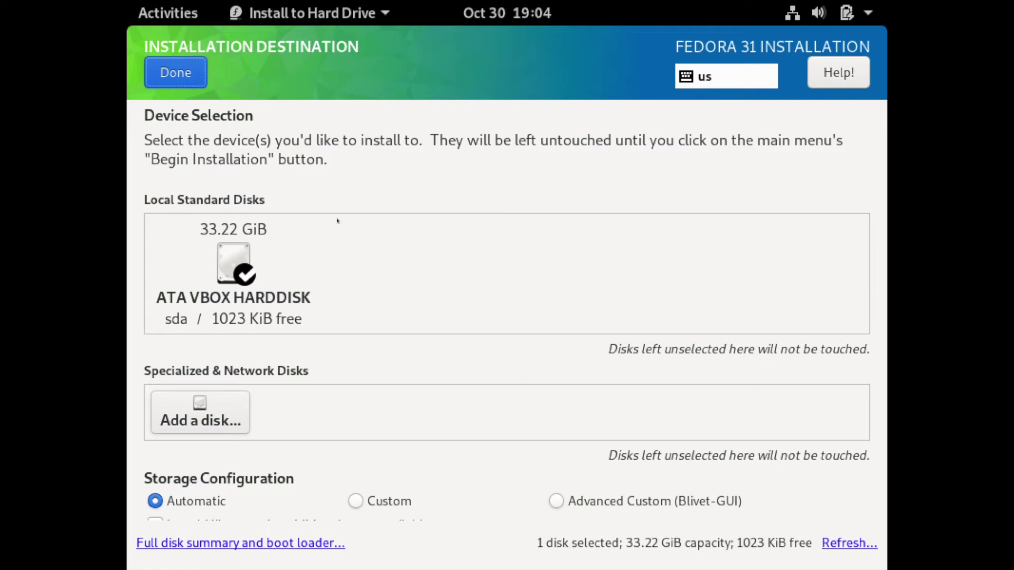
scroll(348, 299, down, 2)
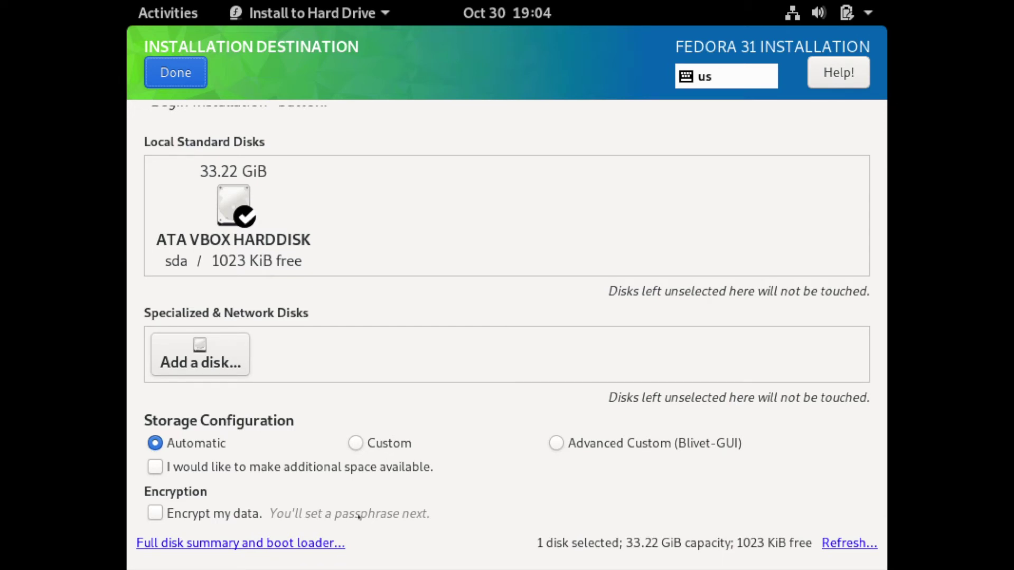
scroll(317, 306, up, 2)
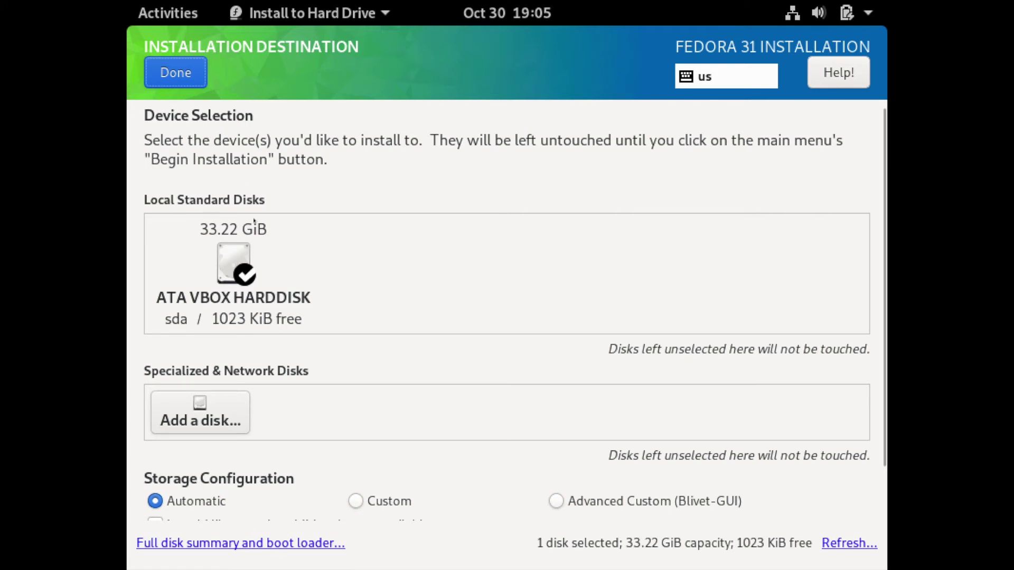
click(181, 73)
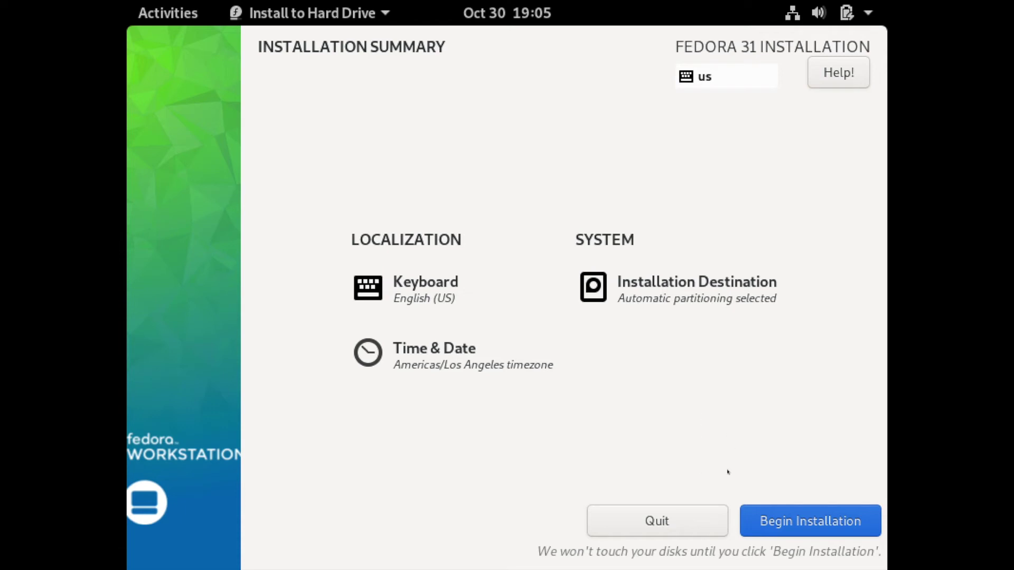
Step: Begin the installation and let it run until the progress reports Complete!
click(810, 522)
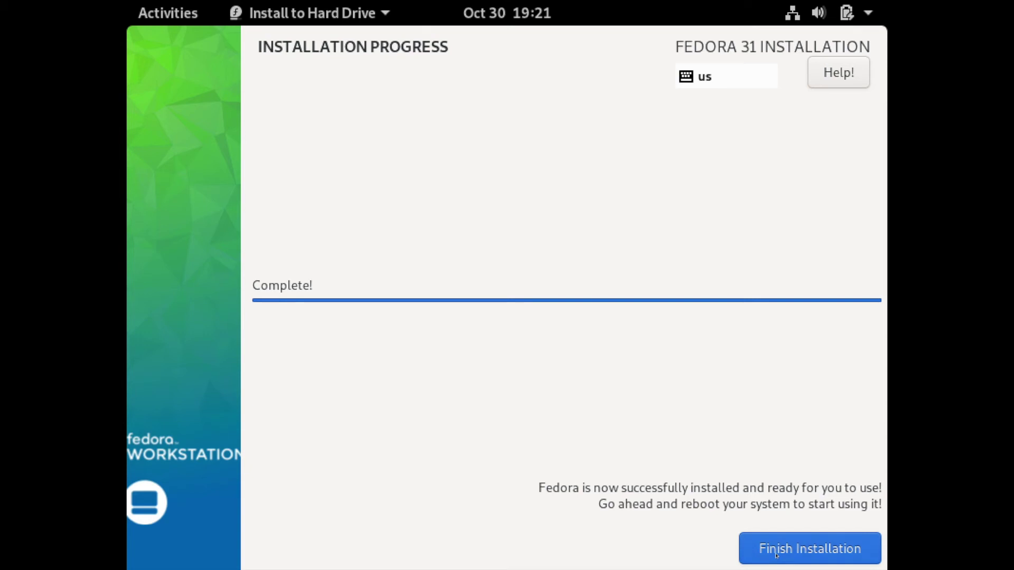
Step: Finish the installation, then power off the live system from the top-right system menu
click(774, 550)
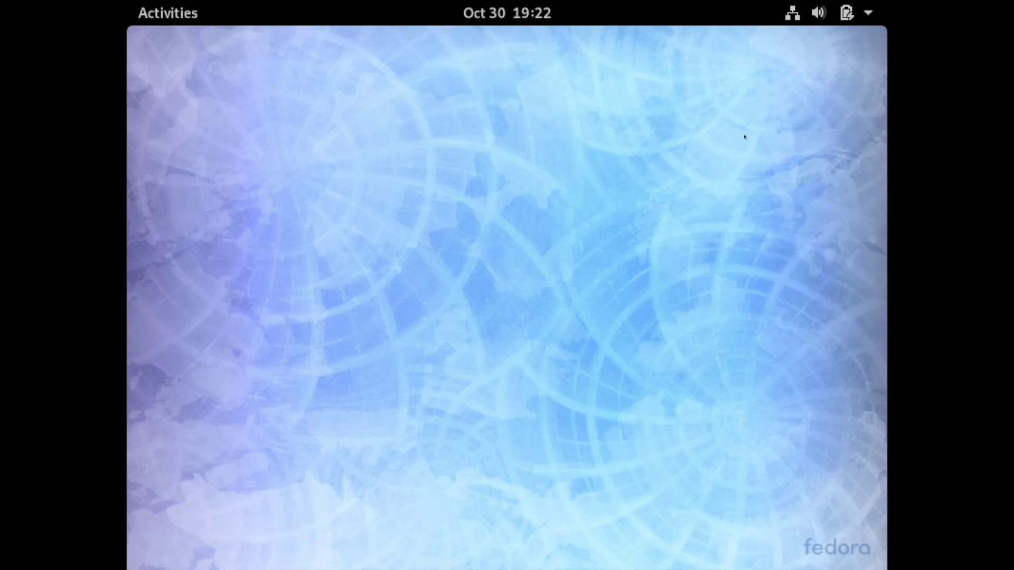
click(868, 13)
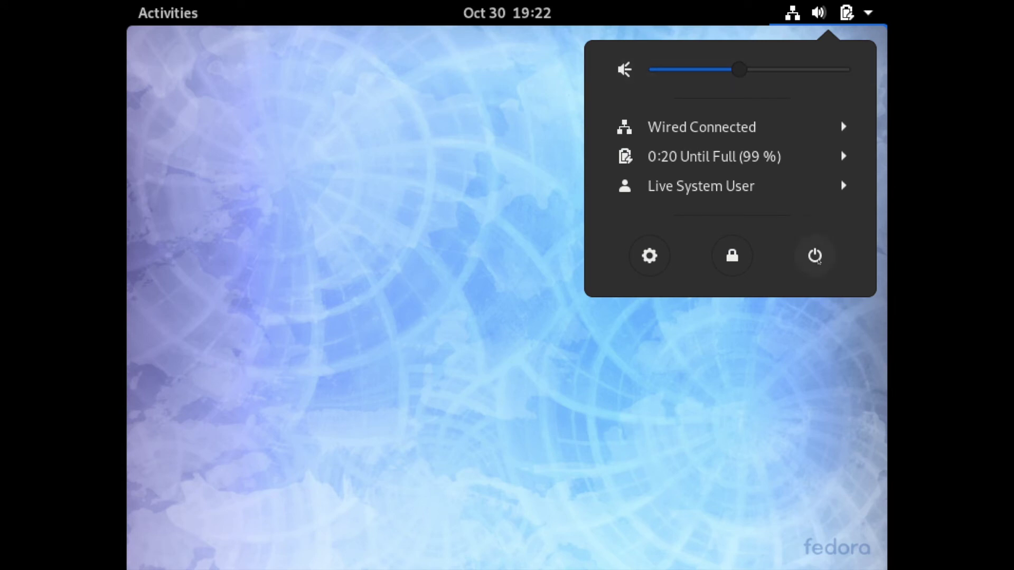
click(815, 257)
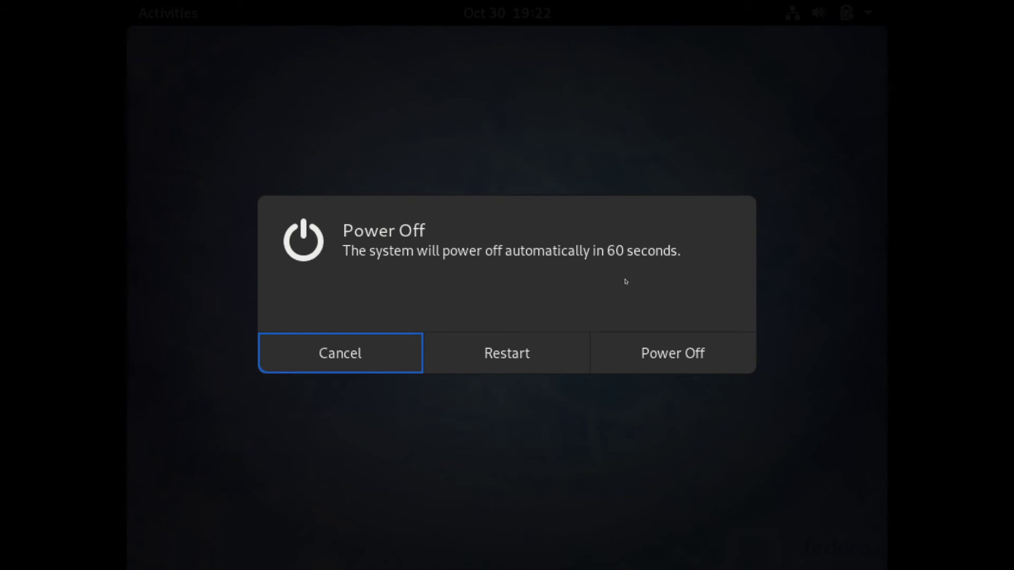
click(638, 344)
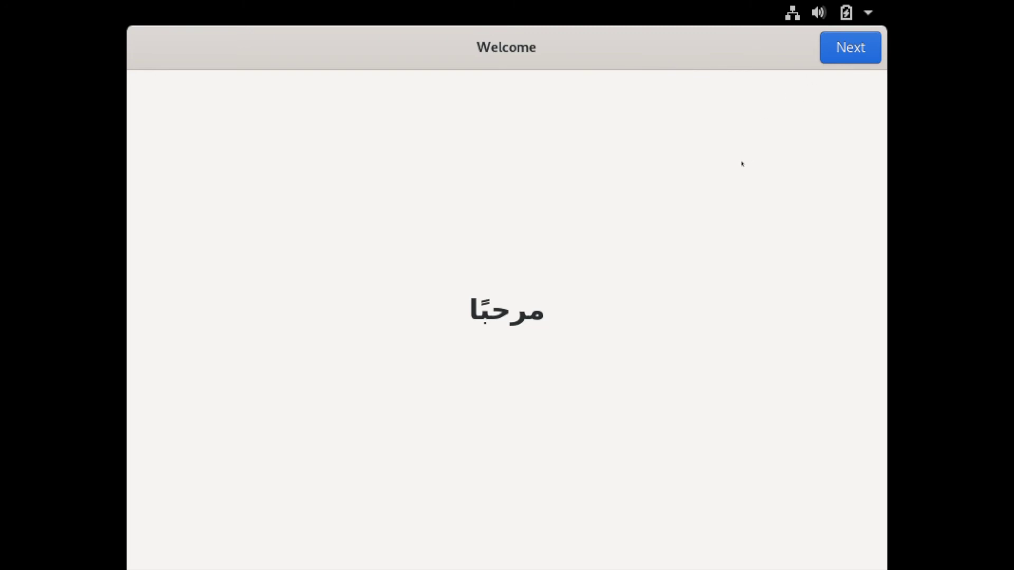
Step: Pass the Welcome page, switch off Location Services and Automatic Problem Reporting, and skip online accounts
click(848, 58)
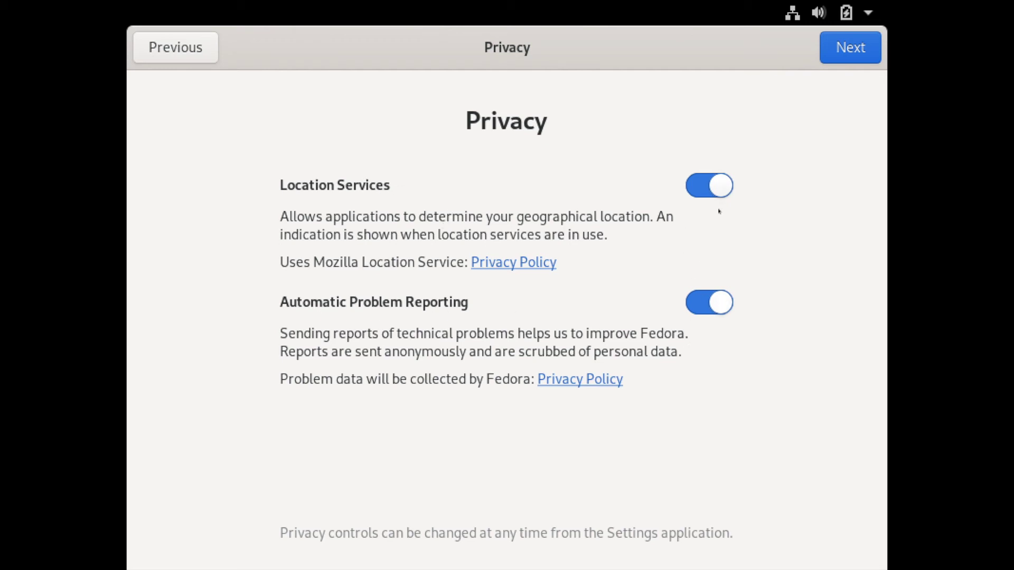
click(669, 188)
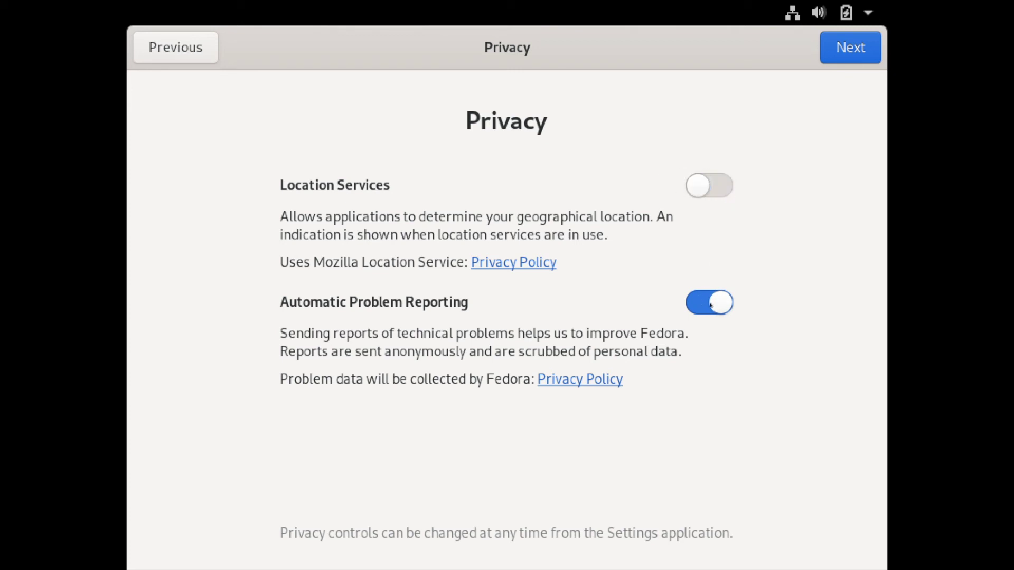
click(664, 311)
click(847, 47)
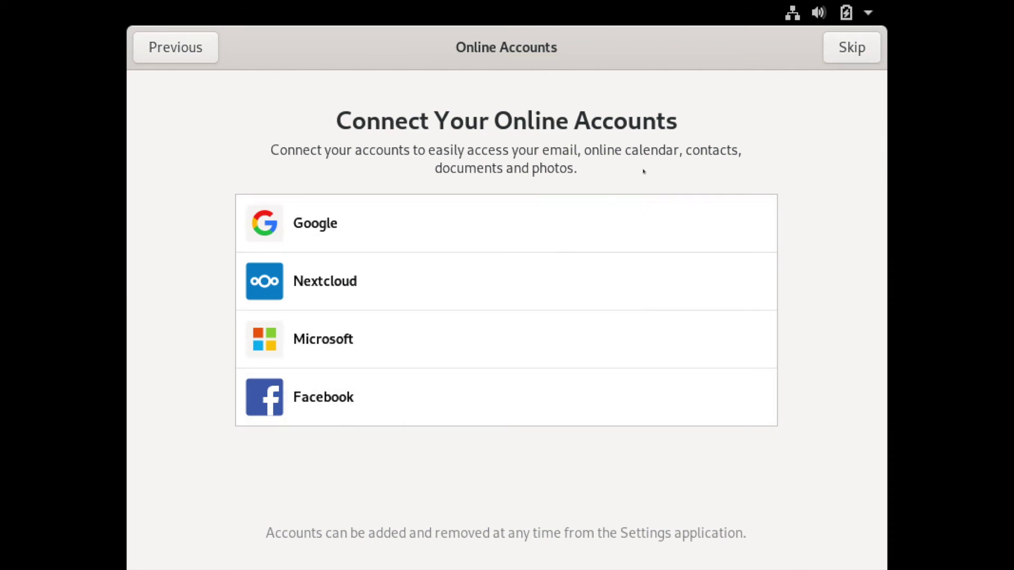
click(836, 61)
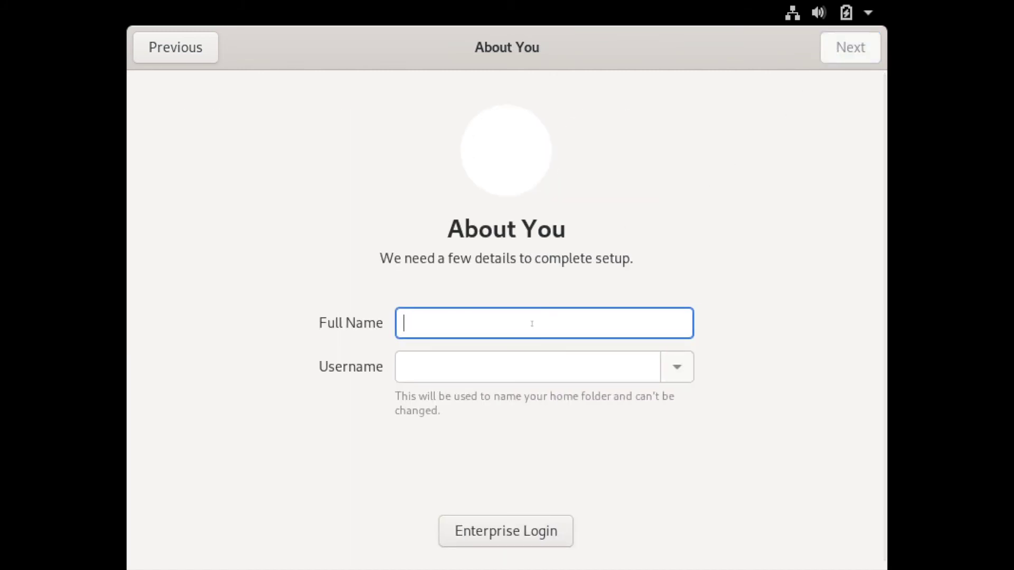
Step: Enter the account username, then set and confirm the account password to finish setup
text(savvynik)
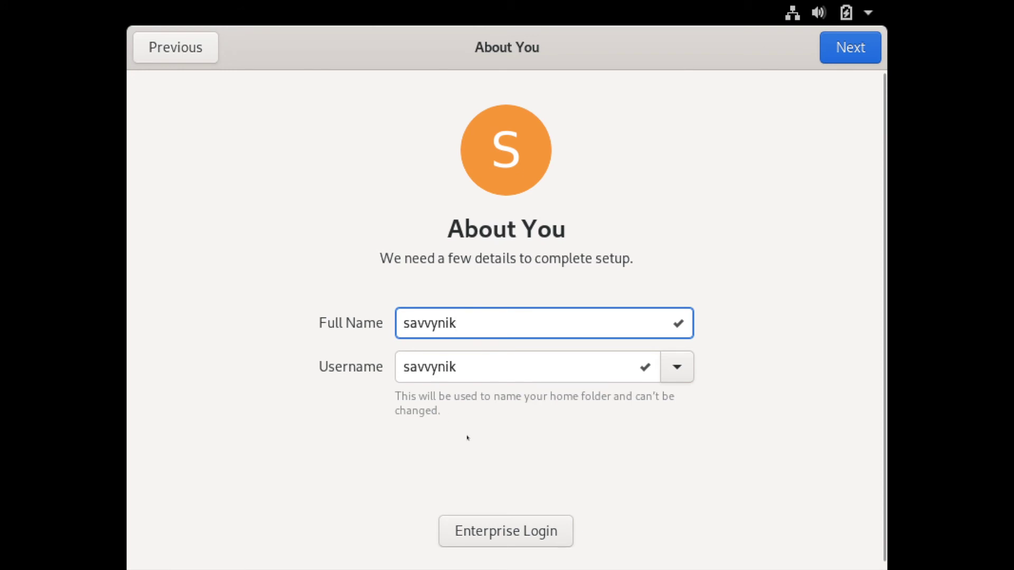
click(841, 50)
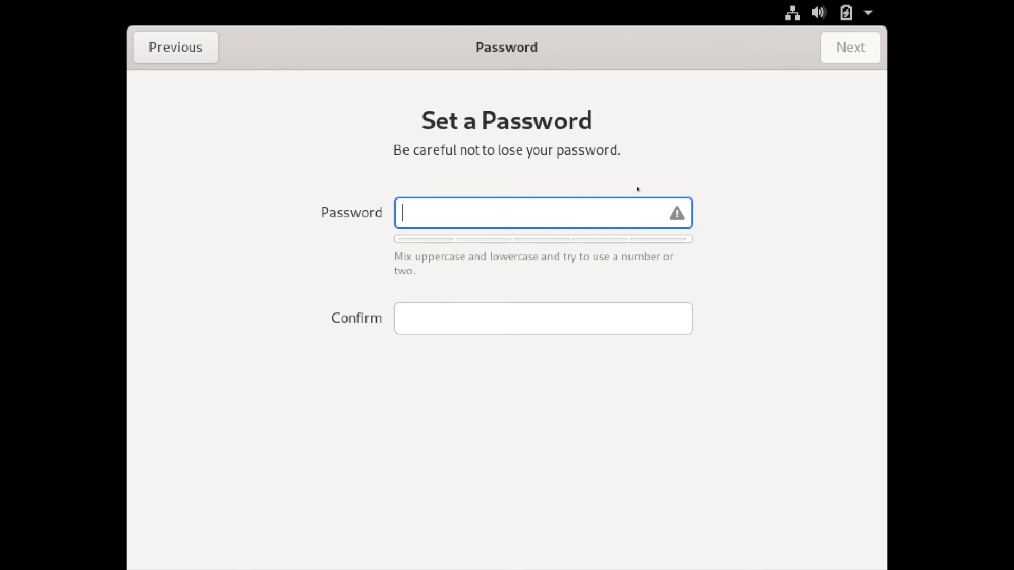
text(password)
key(Tab)
text(password)
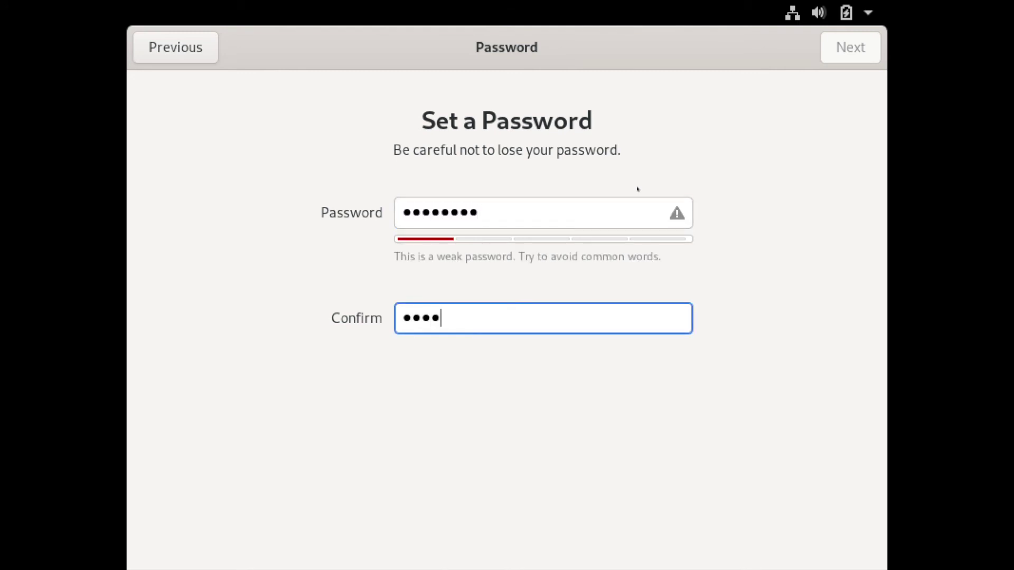
key(Tab)
click(852, 59)
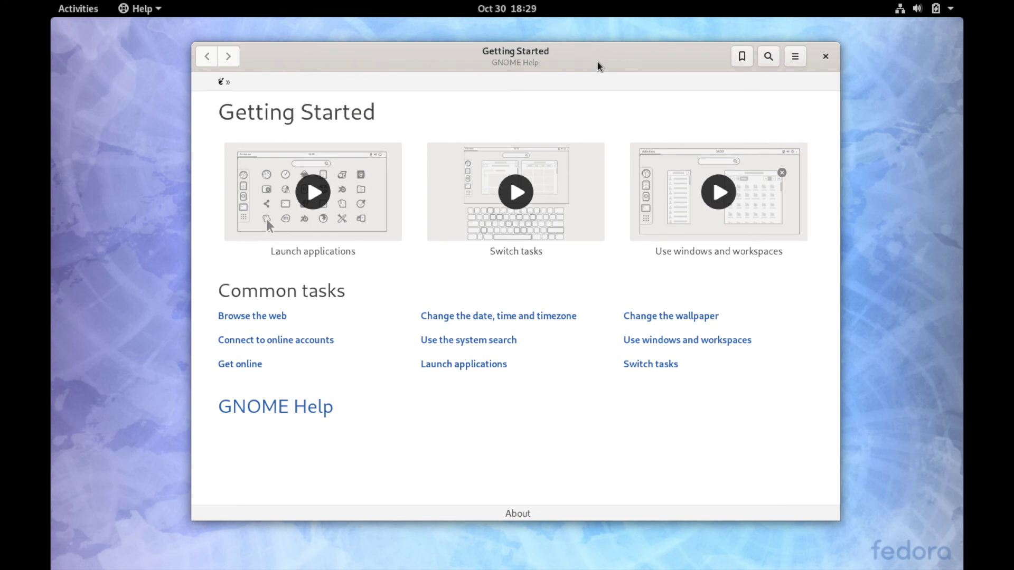
Step: Close the GNOME Help Getting Started window
click(826, 56)
key(ctrl)
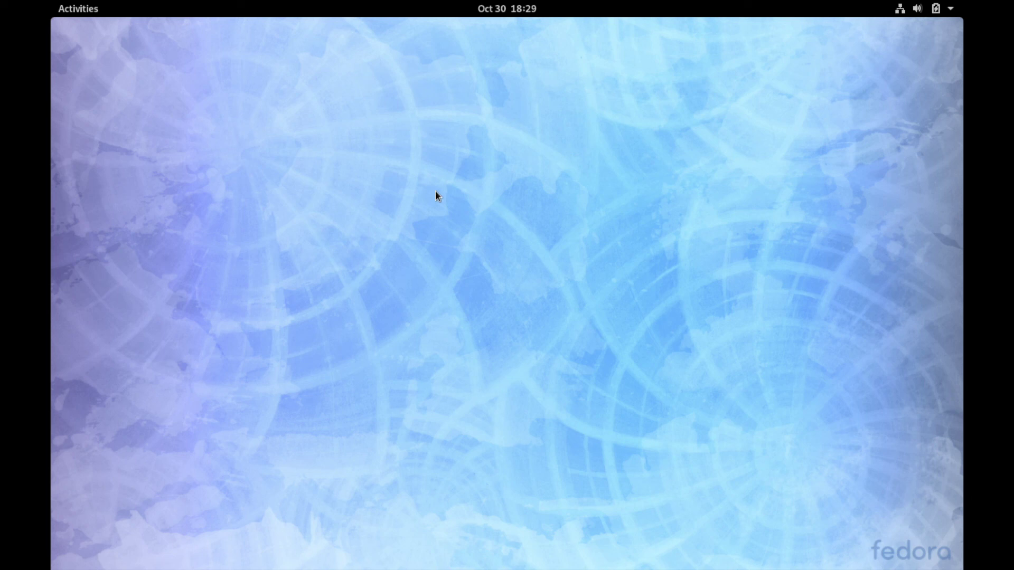
key(ctrl)
key(ctrl)
key(ctrl)
key(ctrl)
key(ctrl)
key(ctrl)
click(81, 14)
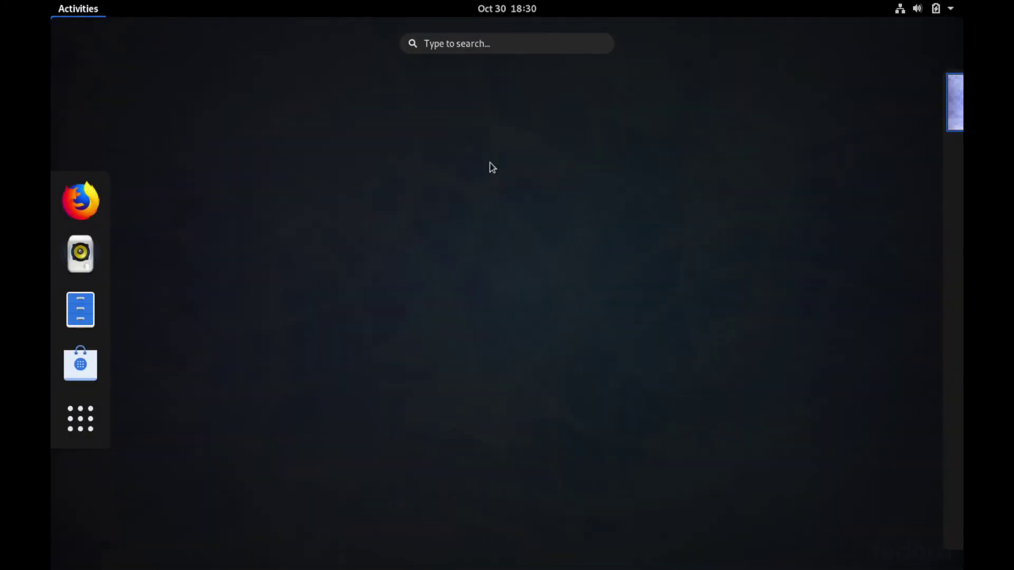
Step: Browse the full application list, then open the status menu showing network, battery and account
mouse_move(940, 179)
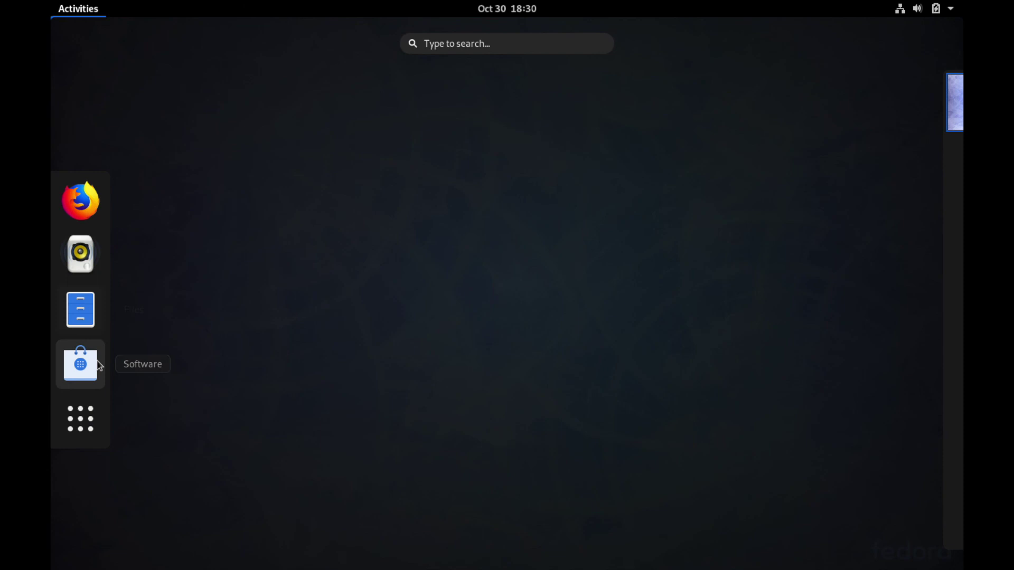
click(82, 426)
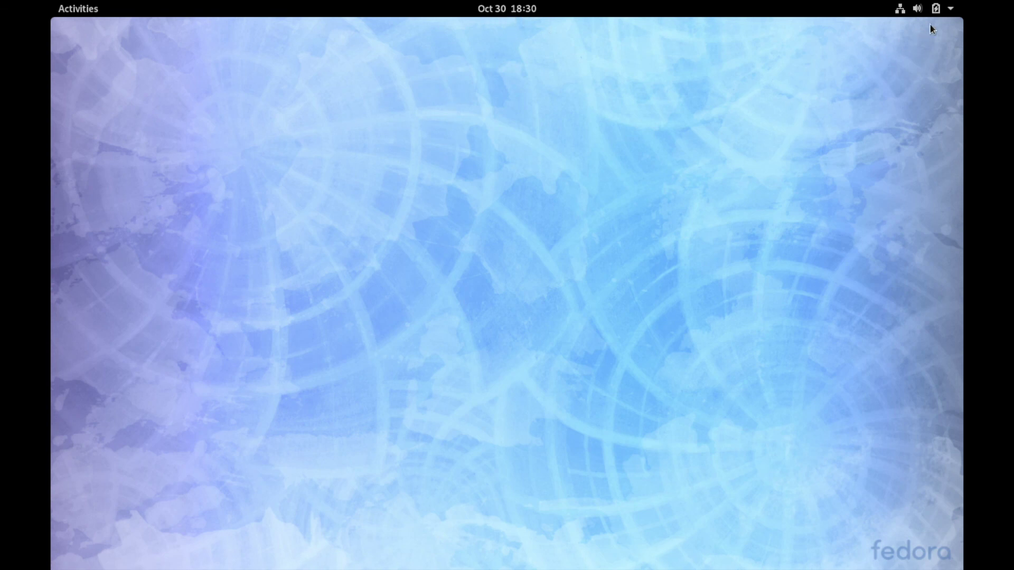
click(948, 12)
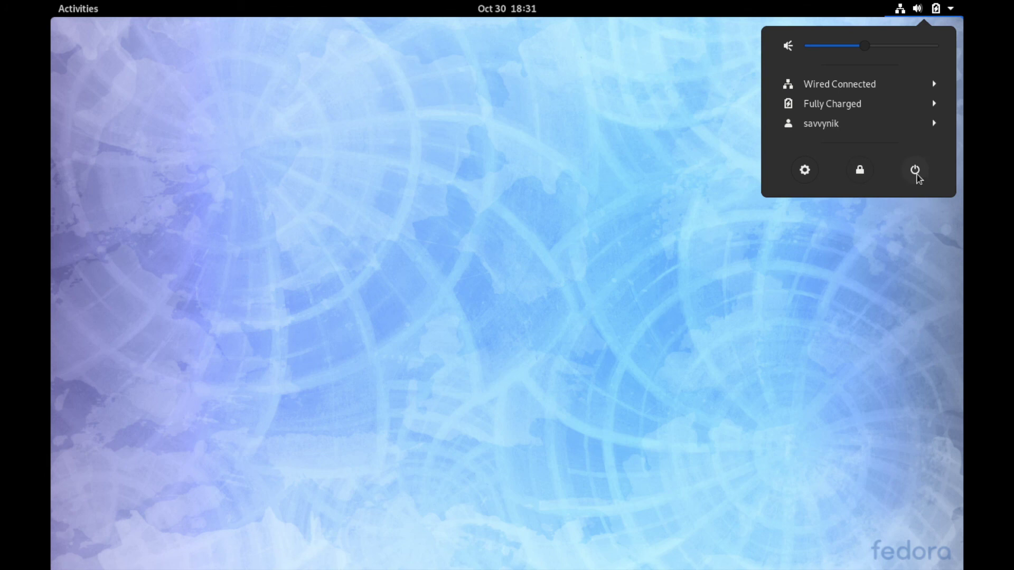
Step: Dismiss the system status menu by clicking the desktop background
click(481, 286)
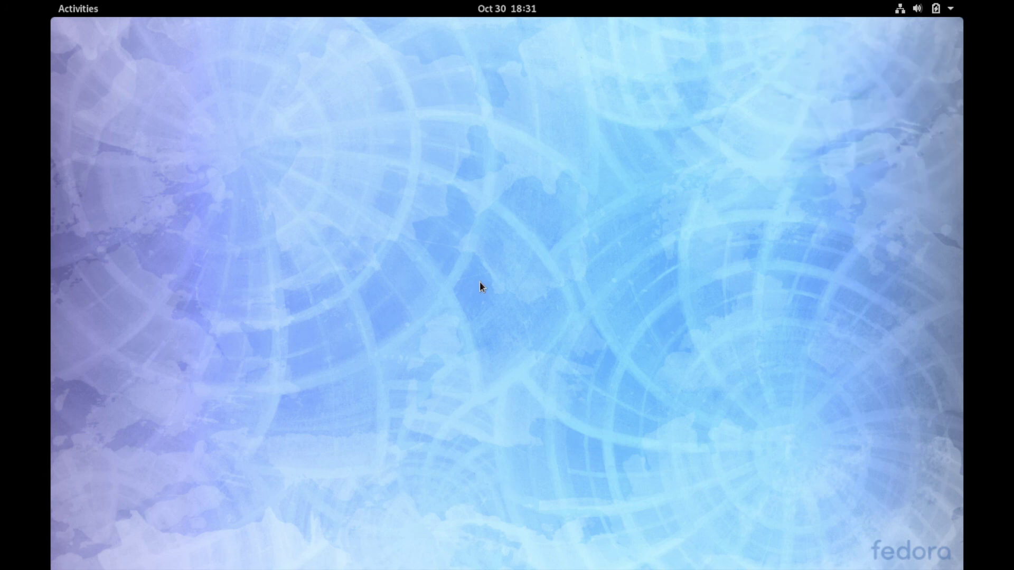